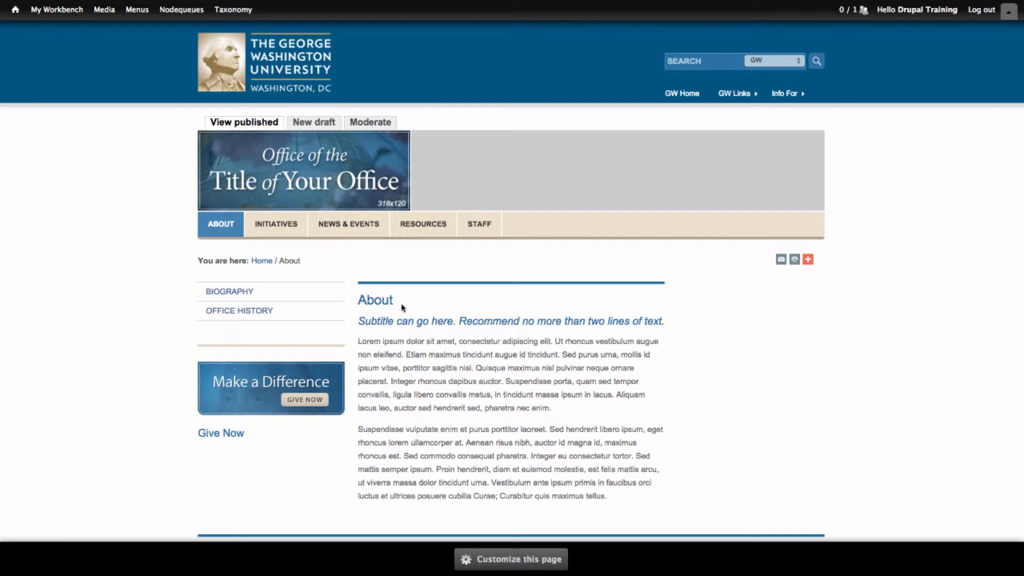
# Start a new draft of the About page and add the Take Classes at GW item as right sidebar content.
pyautogui.click(310, 124)
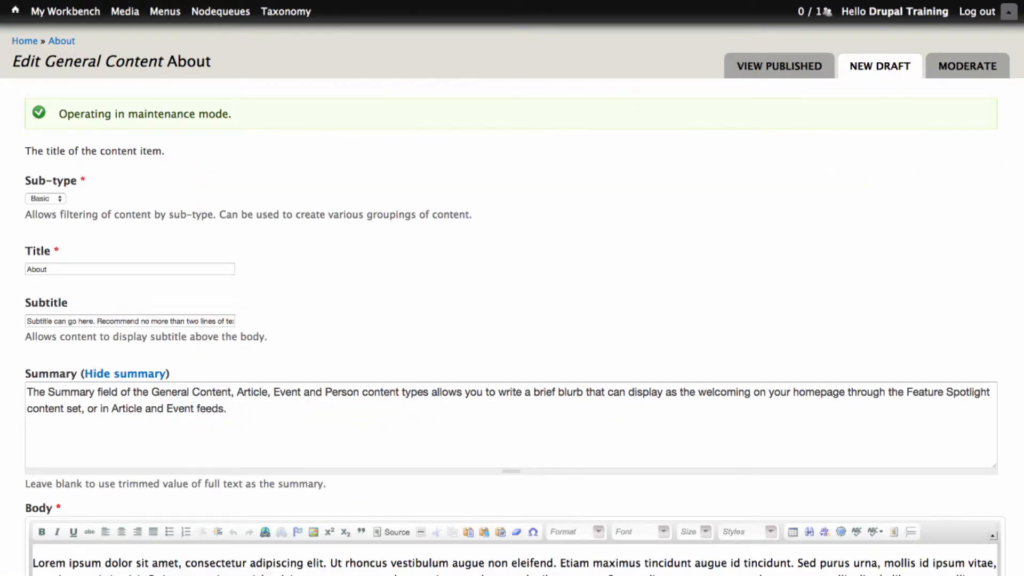
pyautogui.scroll(-10, 512, 299)
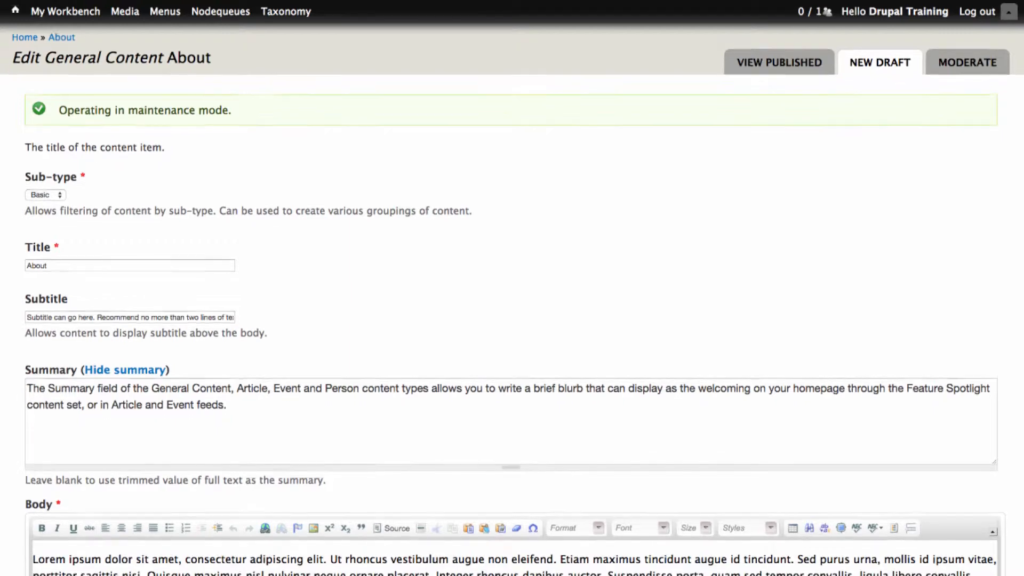
pyautogui.scroll(-11, 1015, 262)
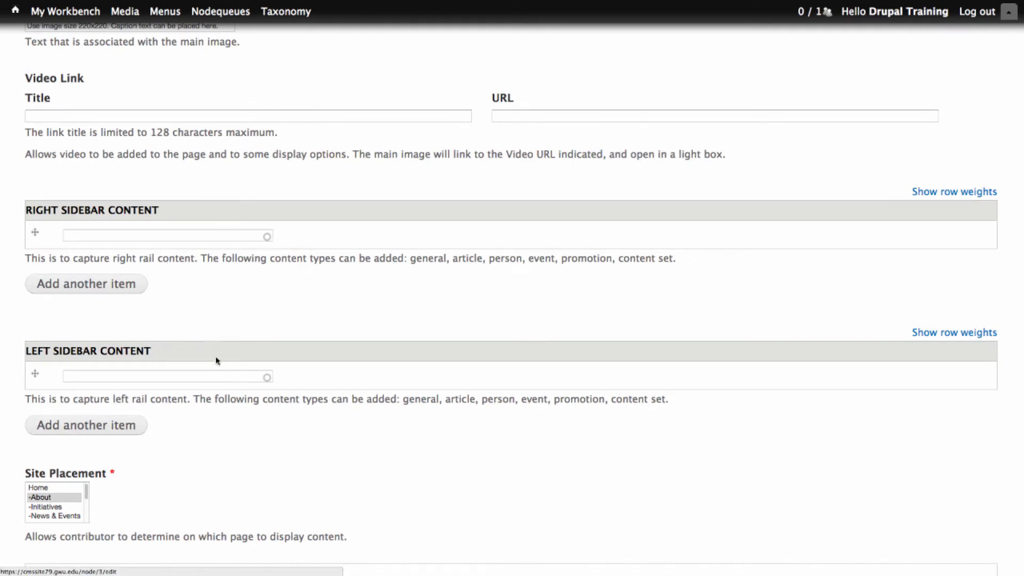
pyautogui.click(250, 235)
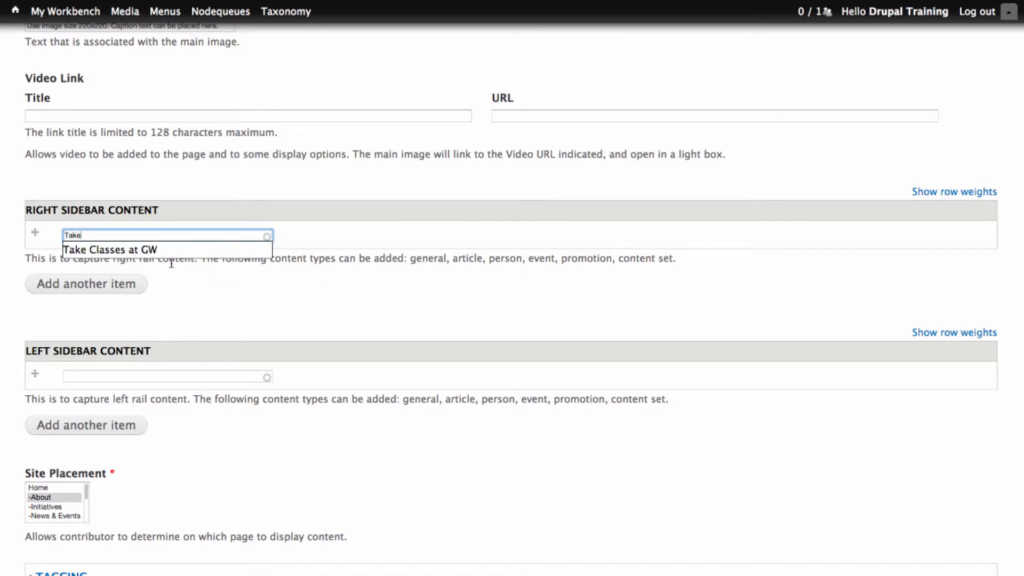
pyautogui.click(162, 249)
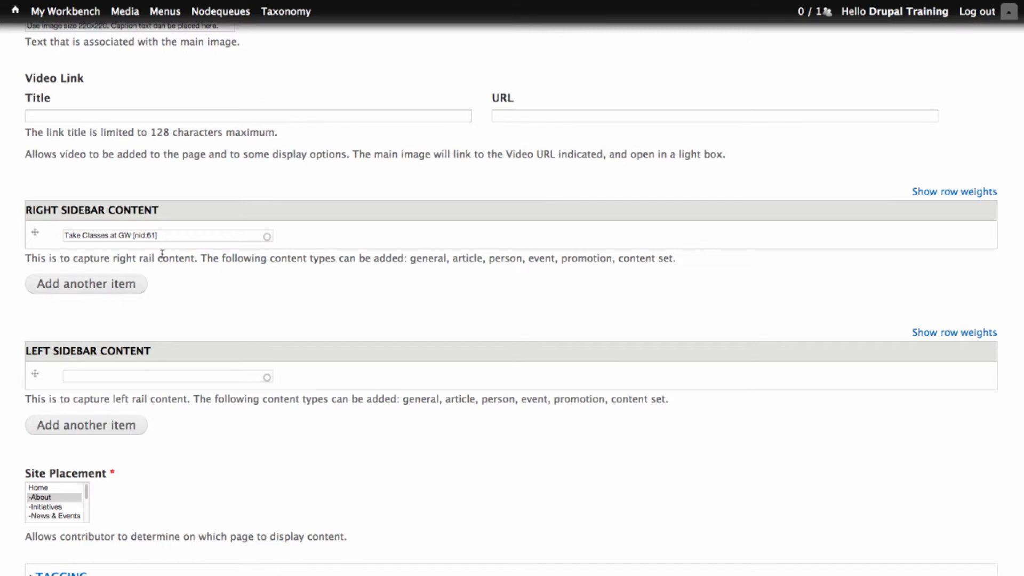
# Add another right sidebar content row to the About page and fill it with the List Sidebar item.
pyautogui.click(137, 293)
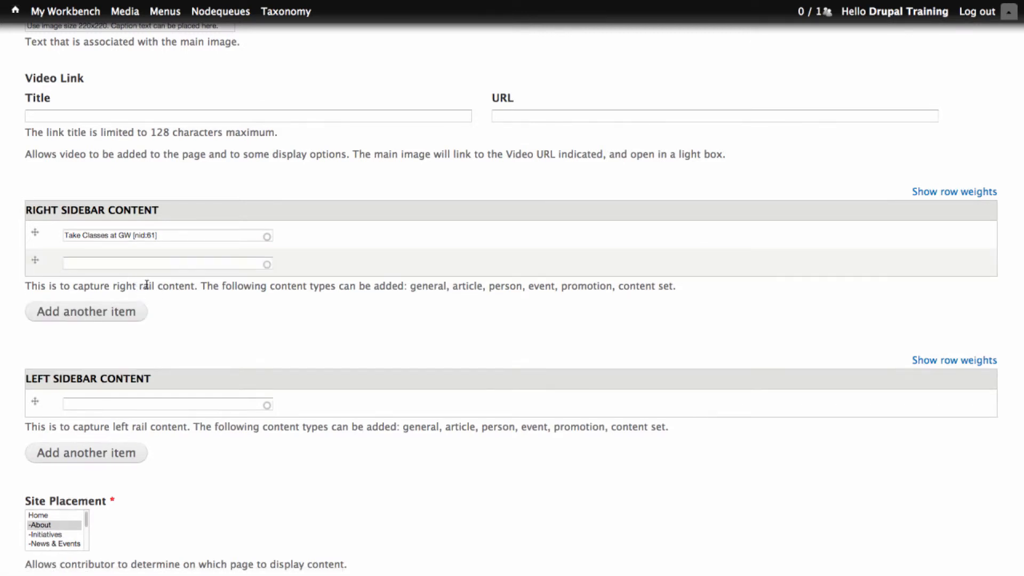
pyautogui.click(142, 263)
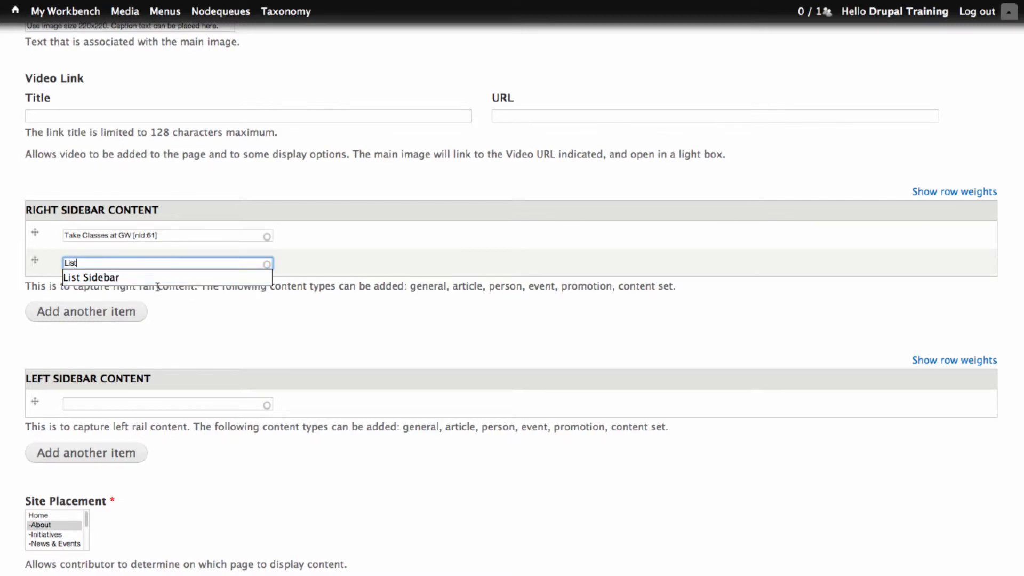
pyautogui.click(110, 280)
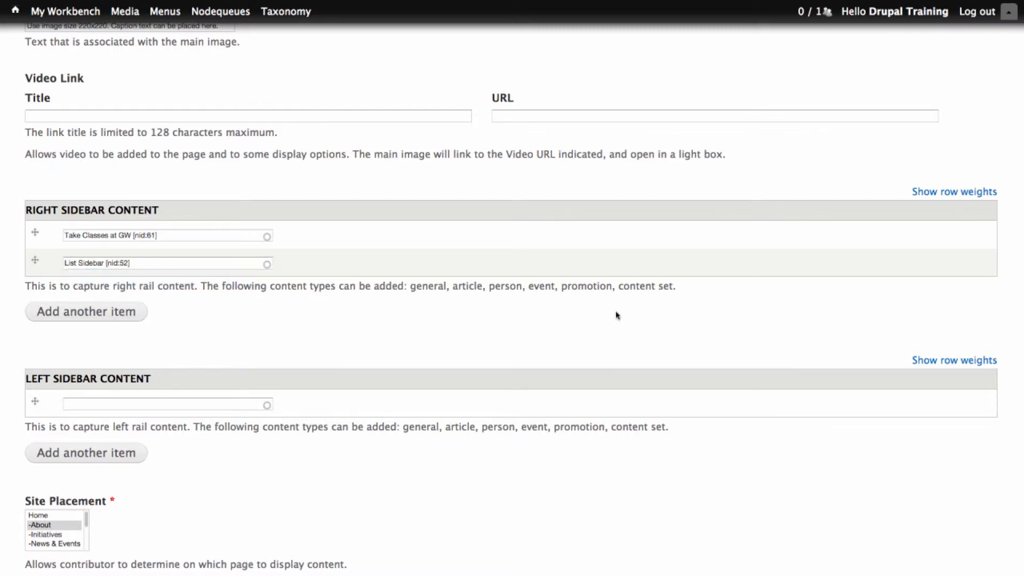
# Set the About page's moderation state to Published, save it, and check the right sidebar on the published page.
pyautogui.scroll(-10, 511, 298)
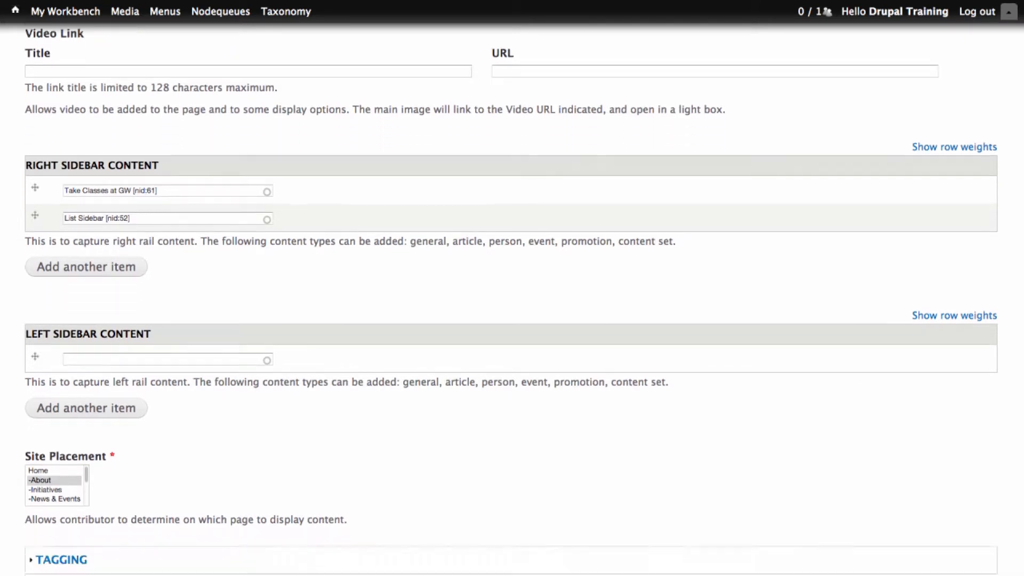
pyautogui.scroll(-2, 511, 298)
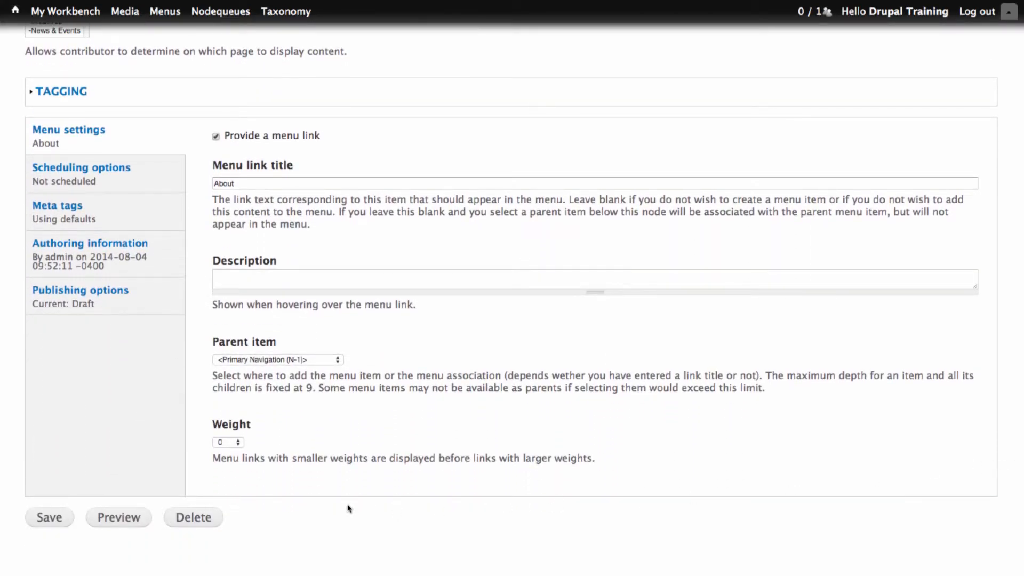
pyautogui.click(160, 309)
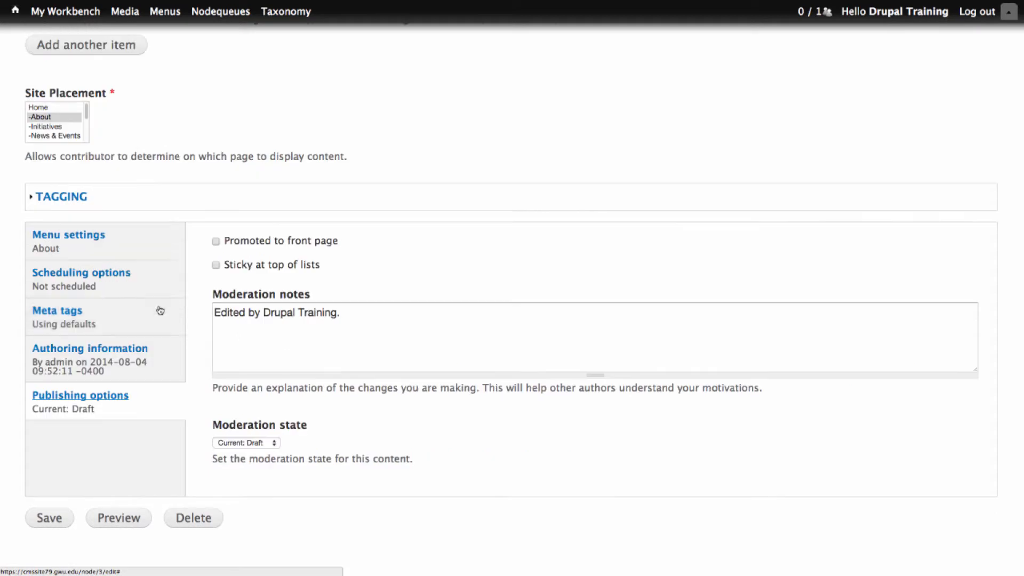
pyautogui.click(240, 444)
pyautogui.click(240, 459)
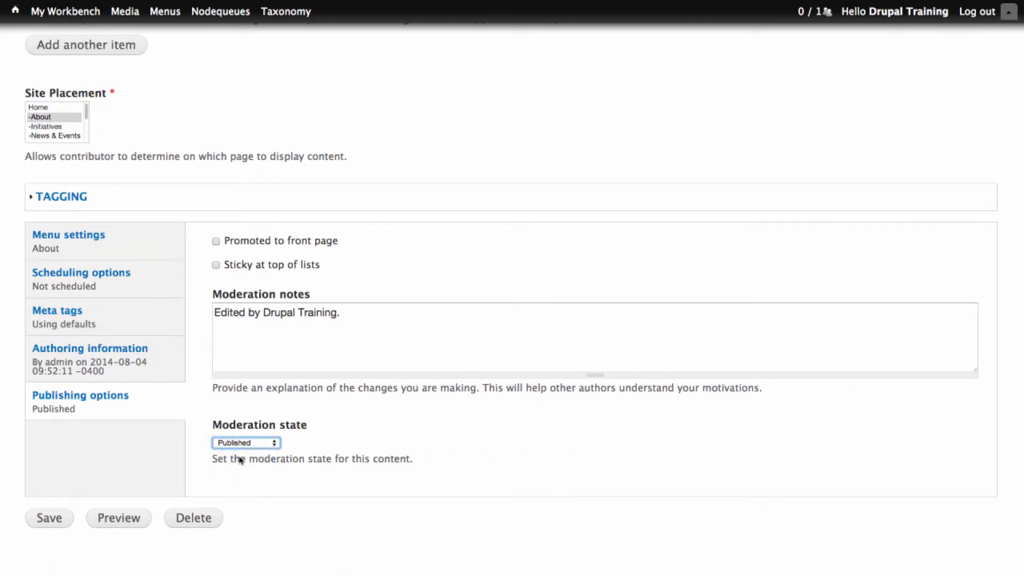
pyautogui.click(55, 517)
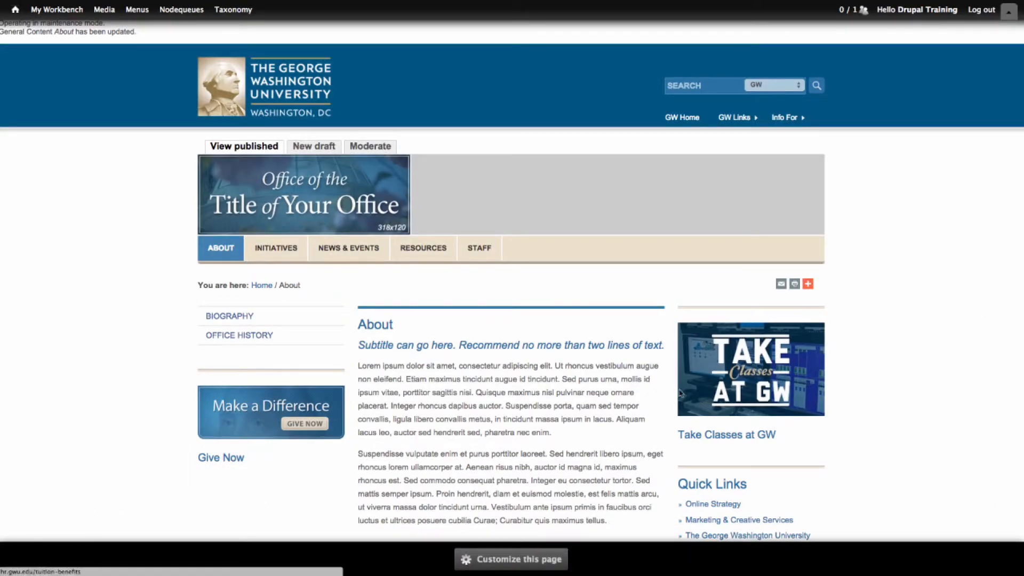
pyautogui.scroll(-3, 661, 398)
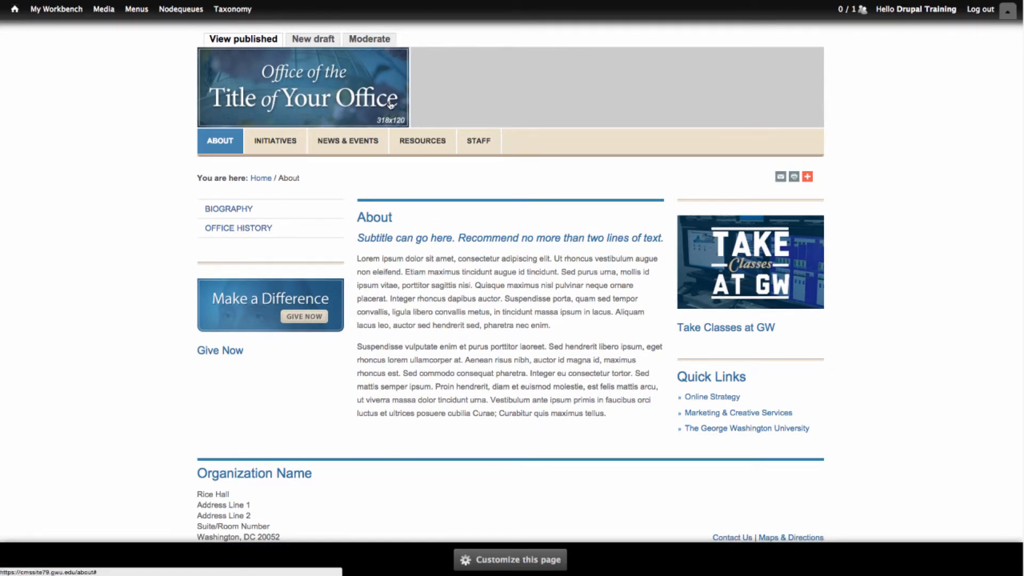
# Start another new draft of the About page and clear List Sidebar from its right sidebar content.
pyautogui.click(320, 40)
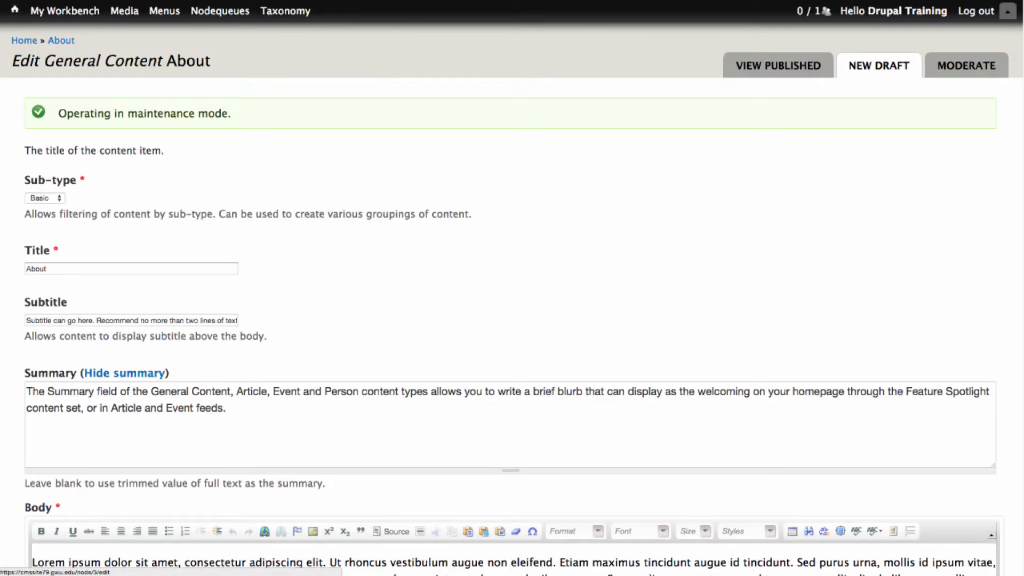
pyautogui.scroll(-20, 512, 320)
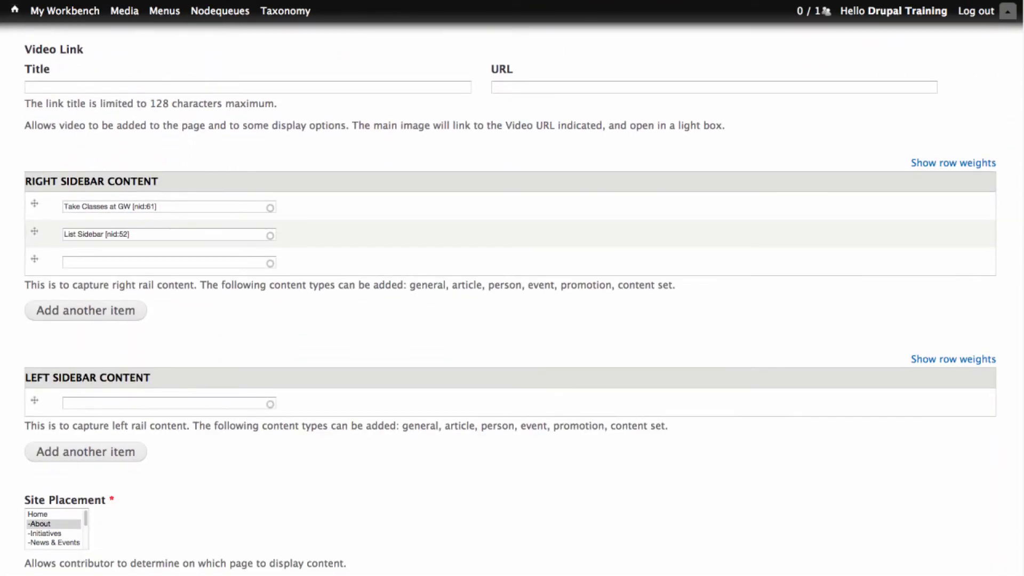
pyautogui.tripleClick(142, 235)
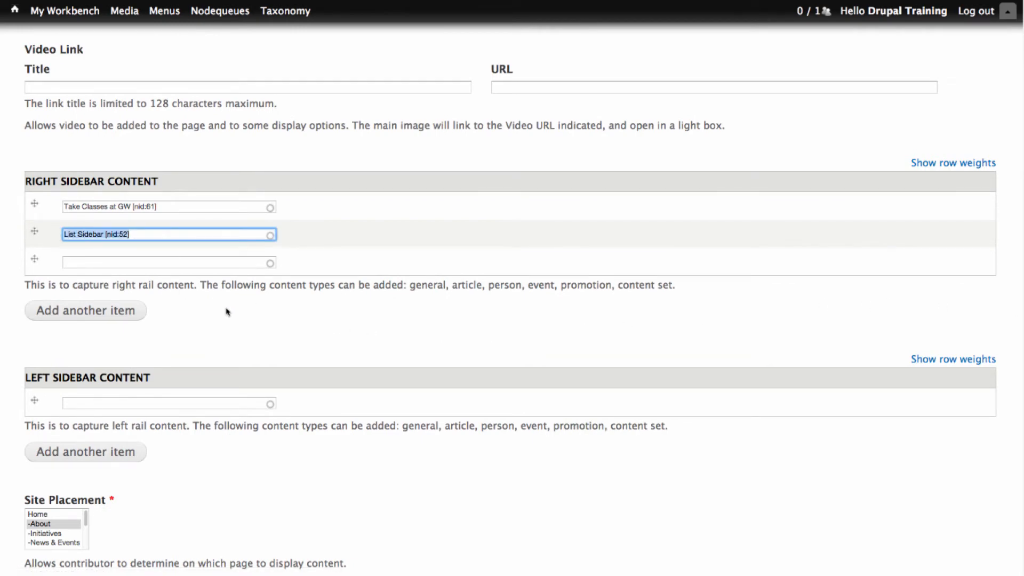
pyautogui.press('BackSpace')
# Set the edited About draft's moderation state to Published and save the page.
pyautogui.scroll(-8, 227, 316)
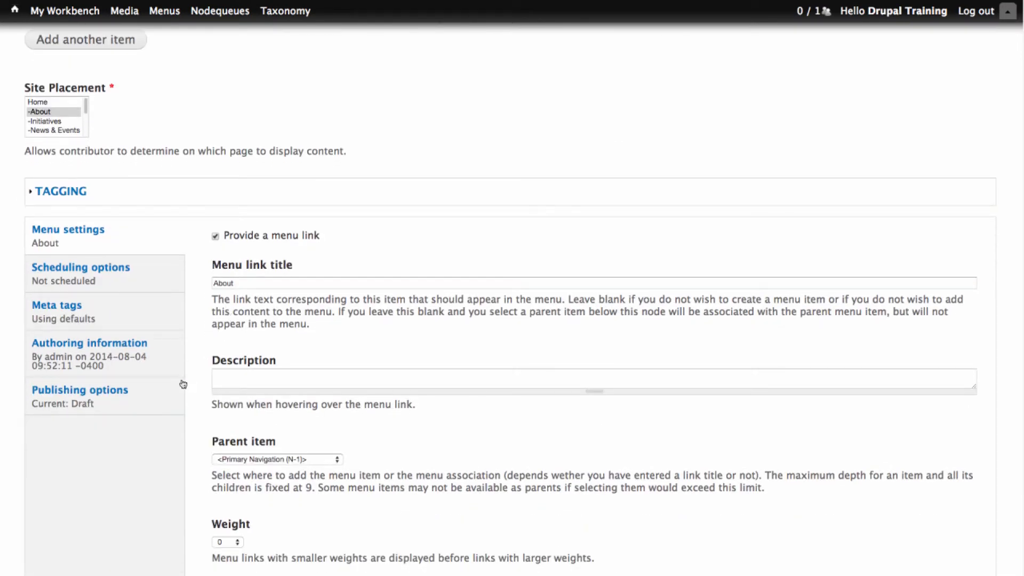
pyautogui.click(159, 390)
pyautogui.click(259, 443)
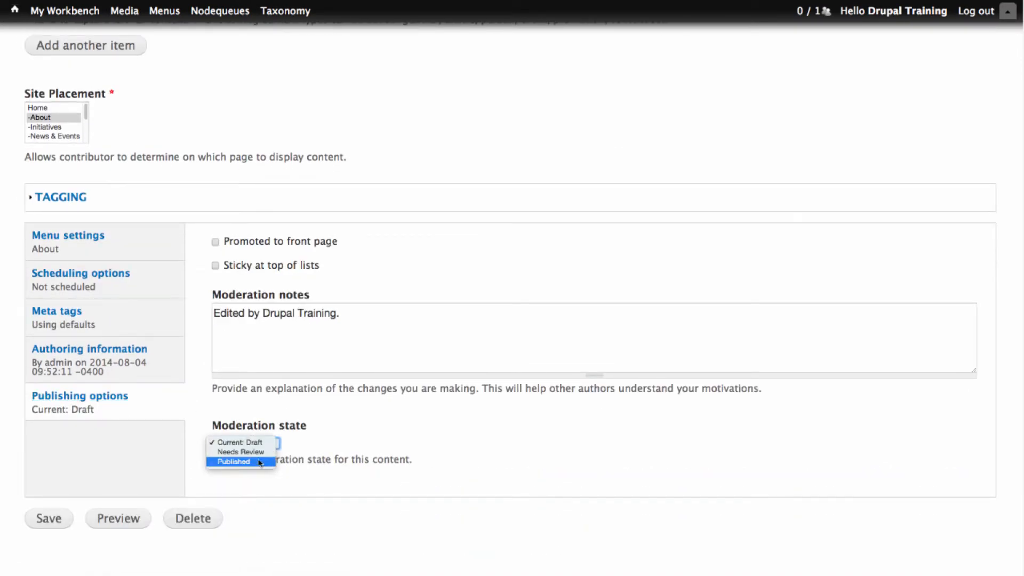
pyautogui.click(260, 461)
pyautogui.click(48, 522)
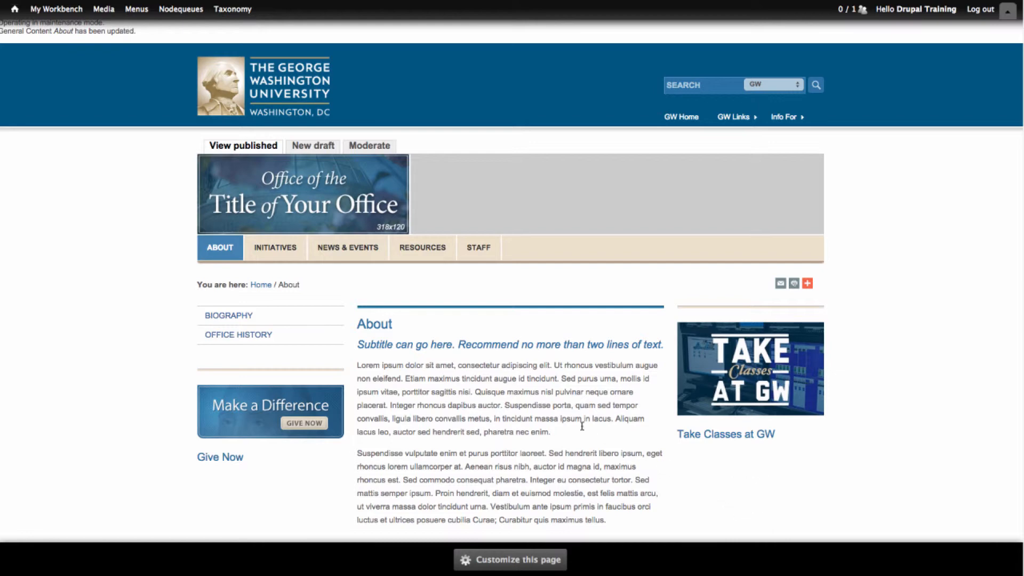
# Go to the site's home page and examine the content placed in its side columns.
pyautogui.click(262, 287)
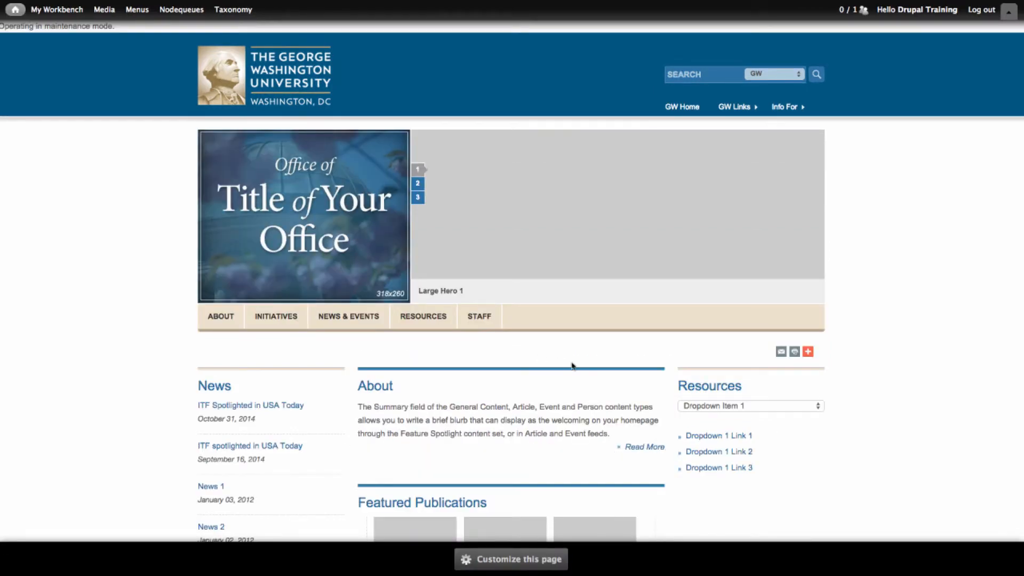
pyautogui.scroll(-4, 687, 377)
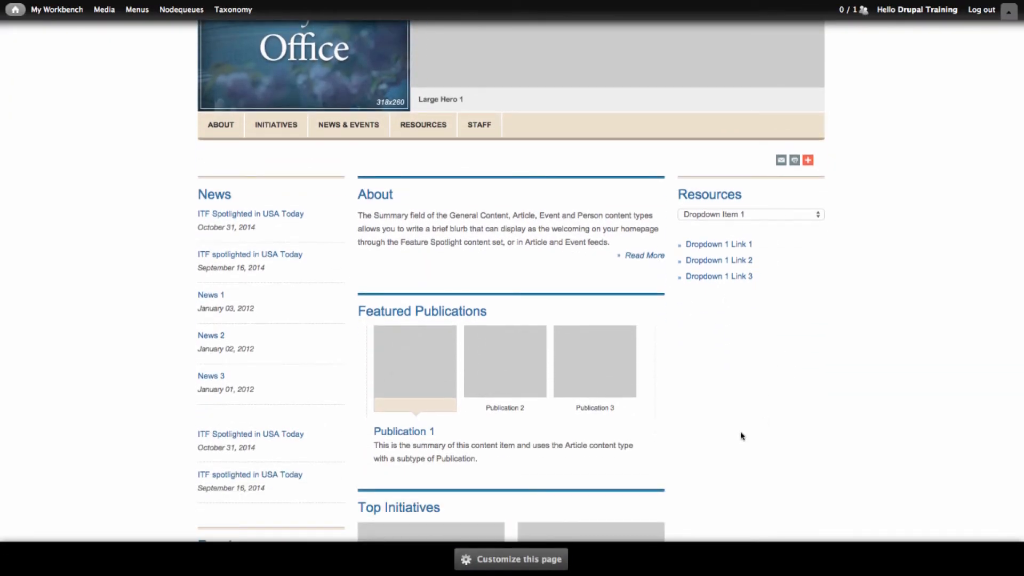
pyautogui.scroll(1, 741, 424)
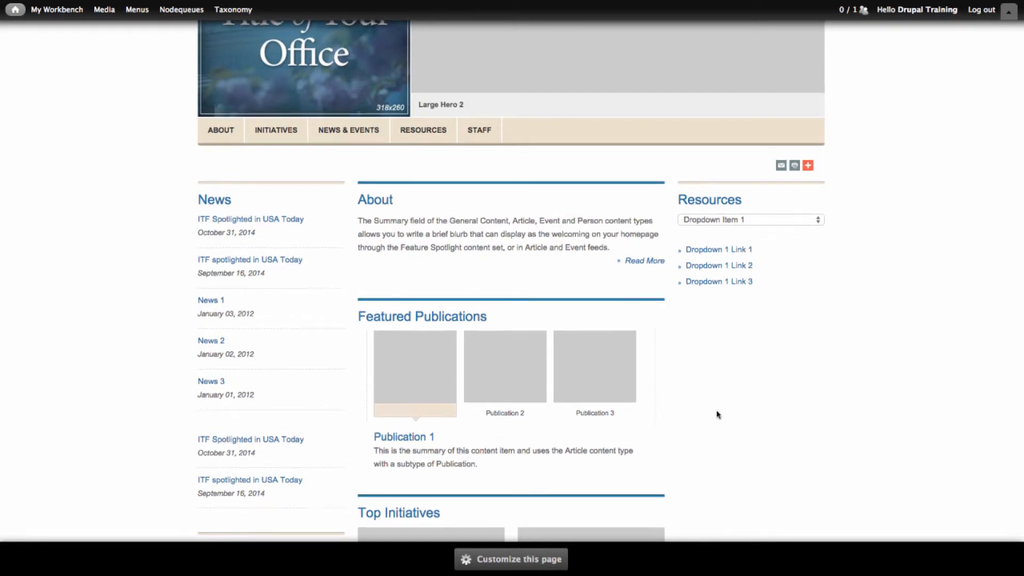
pyautogui.scroll(5, 715, 414)
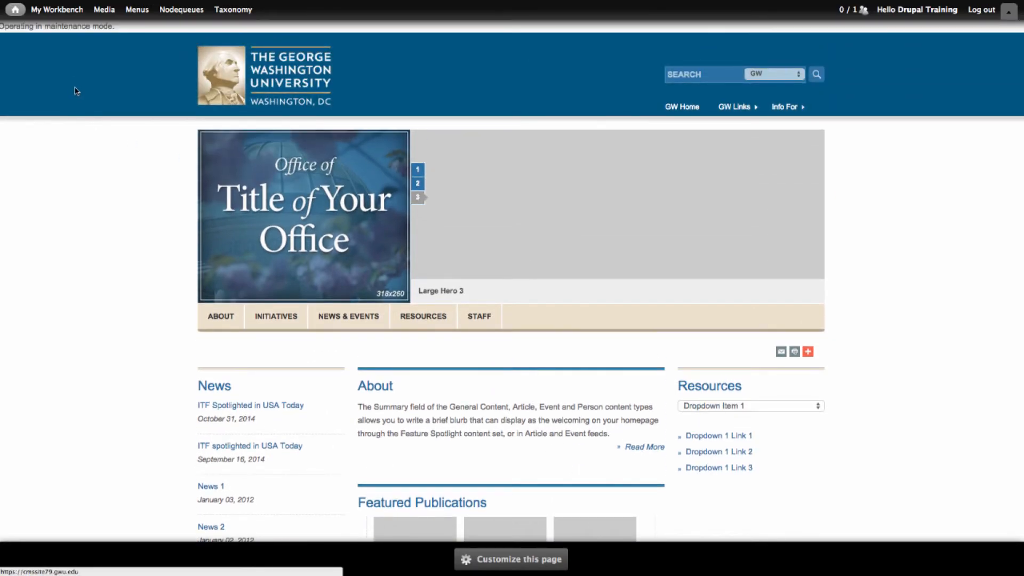
# Show all recent content and open the edit forms of List Sidebar and Take Classes at GW in separate browser tabs.
pyautogui.moveTo(69, 15)
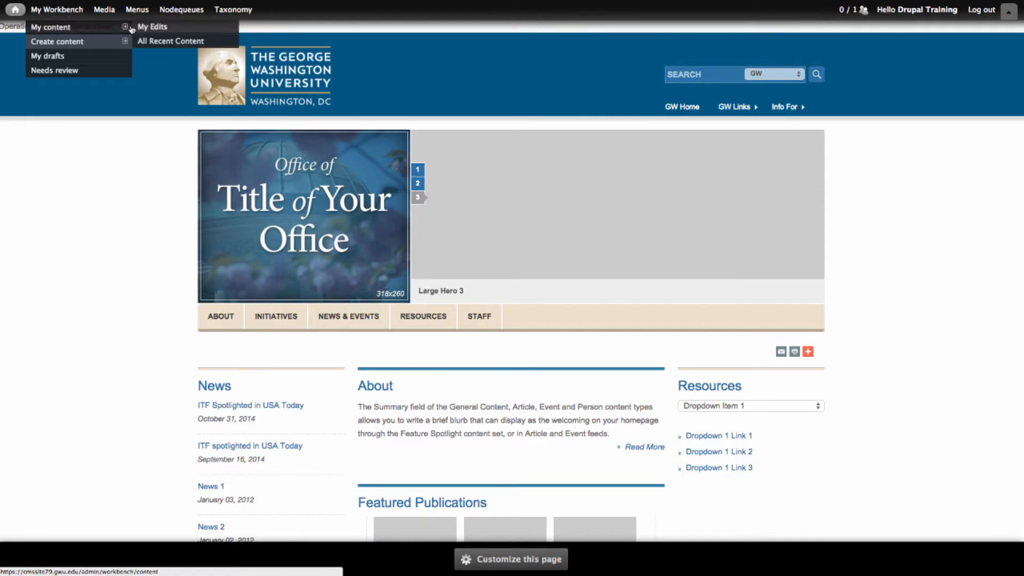
pyautogui.click(155, 43)
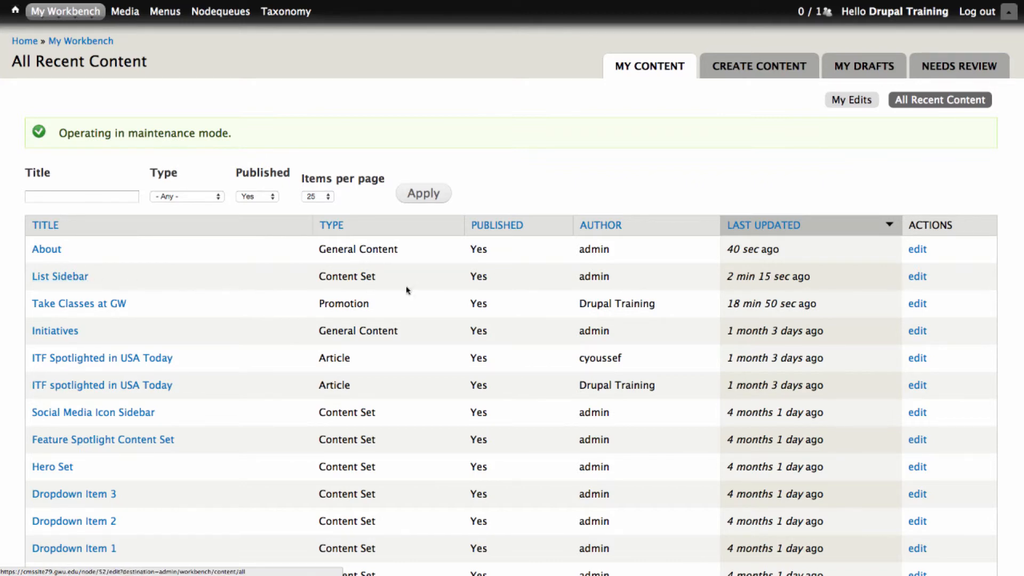
pyautogui.rightClick(916, 279)
pyautogui.click(925, 280)
pyautogui.rightClick(918, 308)
pyautogui.click(927, 306)
pyautogui.click(876, 308)
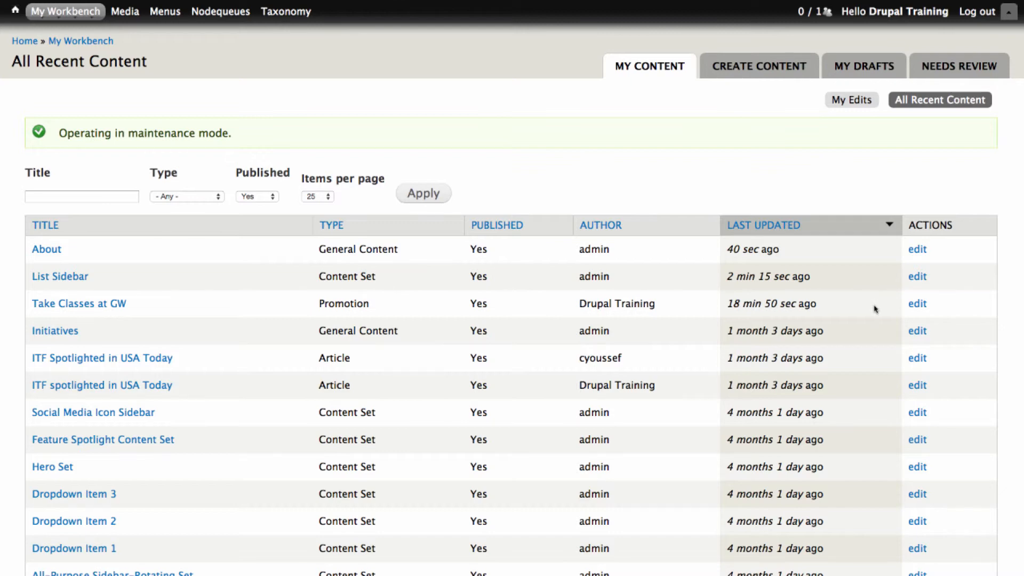
# Switch to the List Sidebar edit form and set its site placement to Home.
pyautogui.hotkey('ctrl', 'Tab')
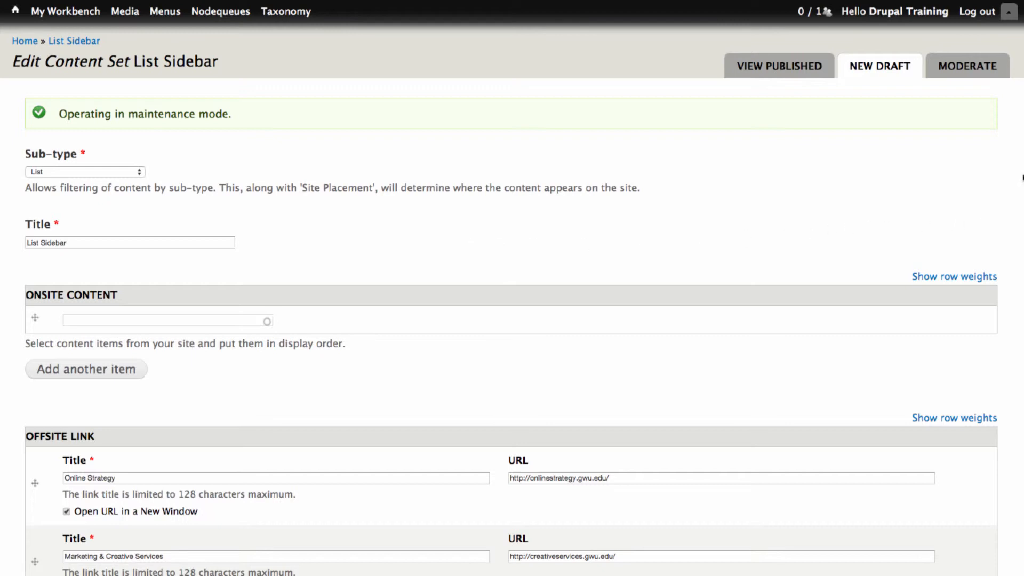
pyautogui.scroll(-10, 1022, 367)
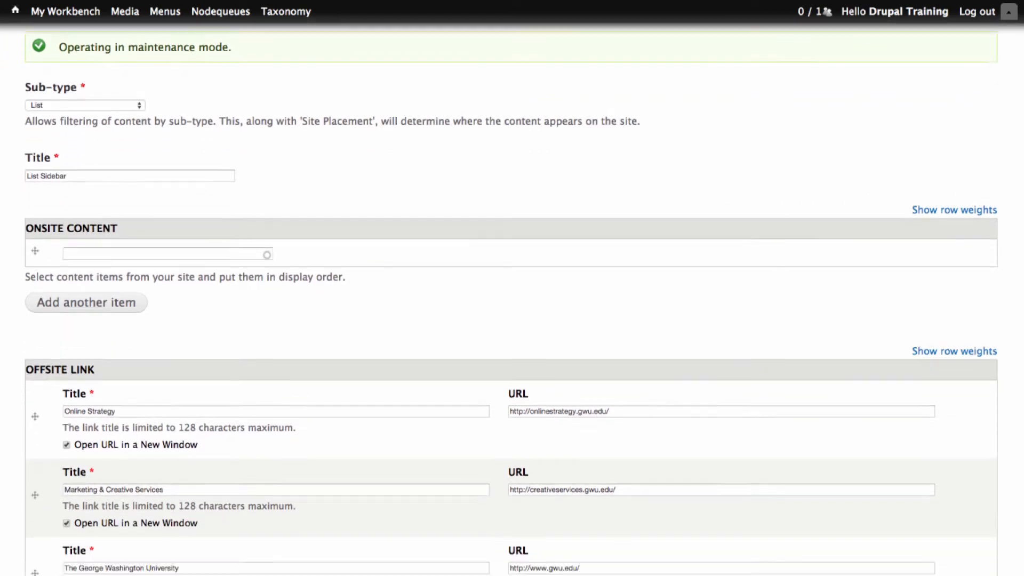
pyautogui.scroll(-5, 1022, 367)
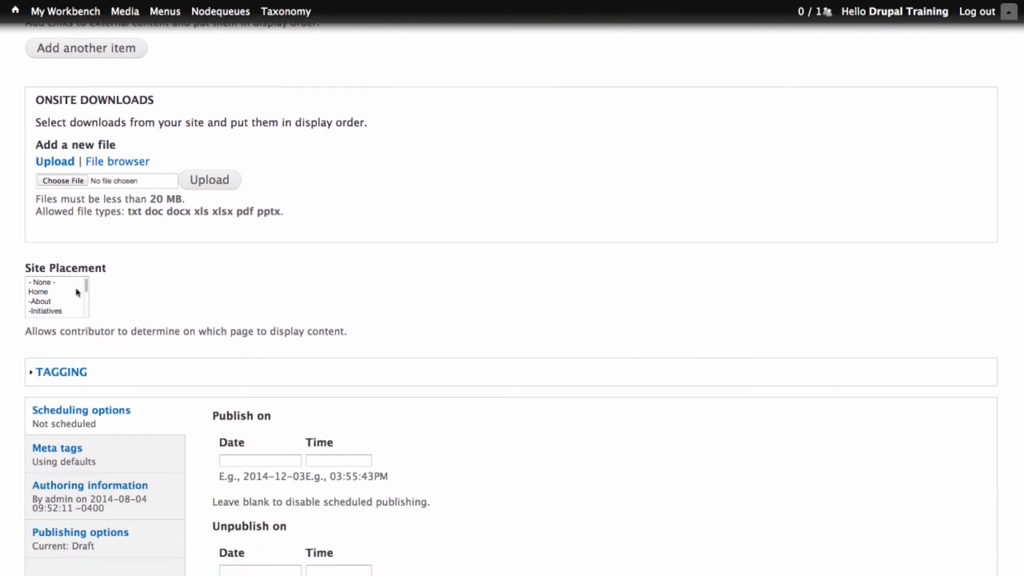
pyautogui.moveTo(85, 284)
pyautogui.mouseDown()
pyautogui.moveTo(85, 311)
pyautogui.moveTo(91, 284)
pyautogui.mouseUp()
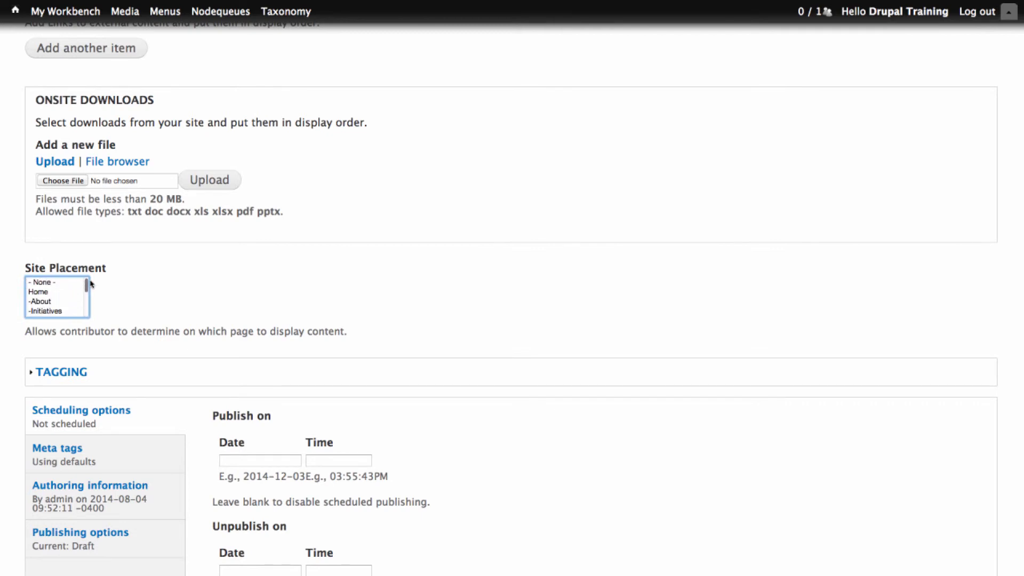
pyautogui.click(44, 293)
pyautogui.click(150, 293)
pyautogui.scroll(-1, 181, 311)
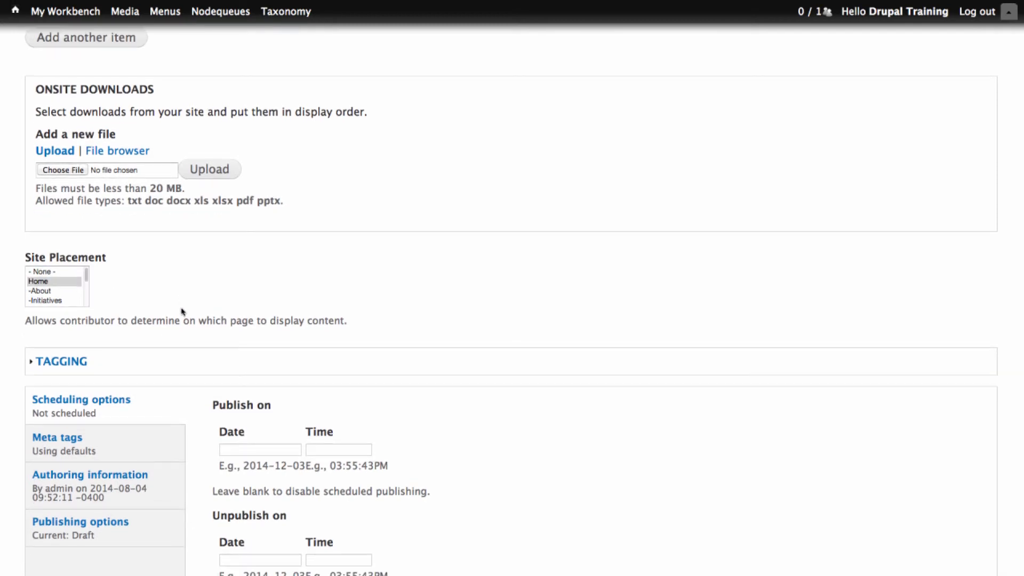
# Set the List Sidebar content set's moderation state to Published and save it.
pyautogui.scroll(-5, 182, 312)
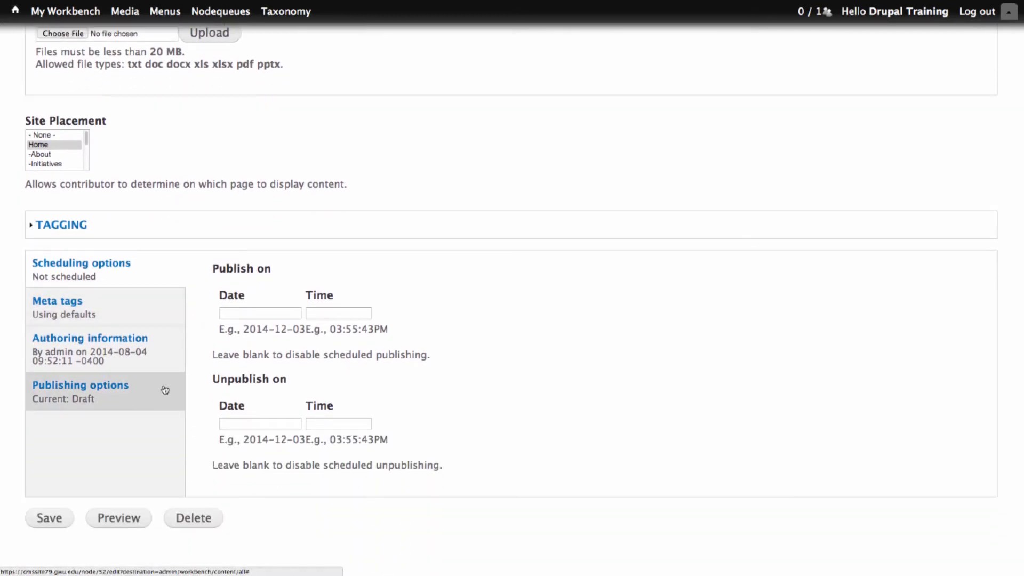
pyautogui.click(165, 389)
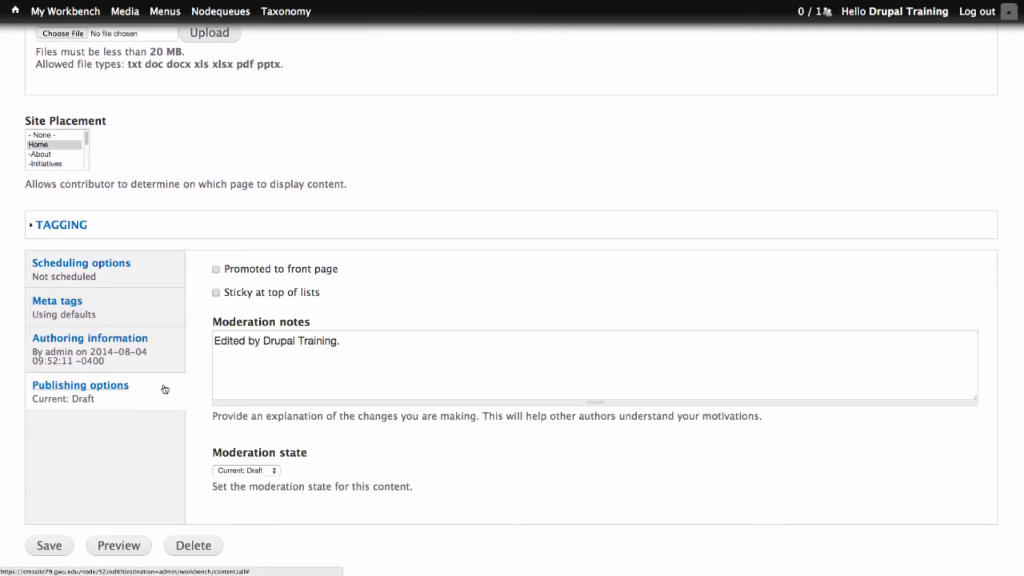
pyautogui.click(235, 472)
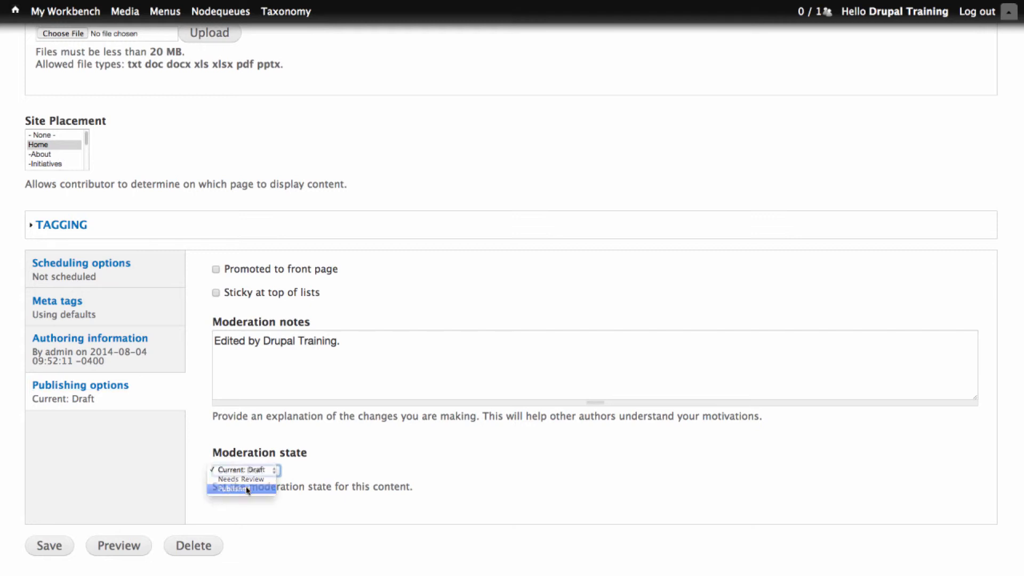
pyautogui.click(247, 489)
pyautogui.click(51, 545)
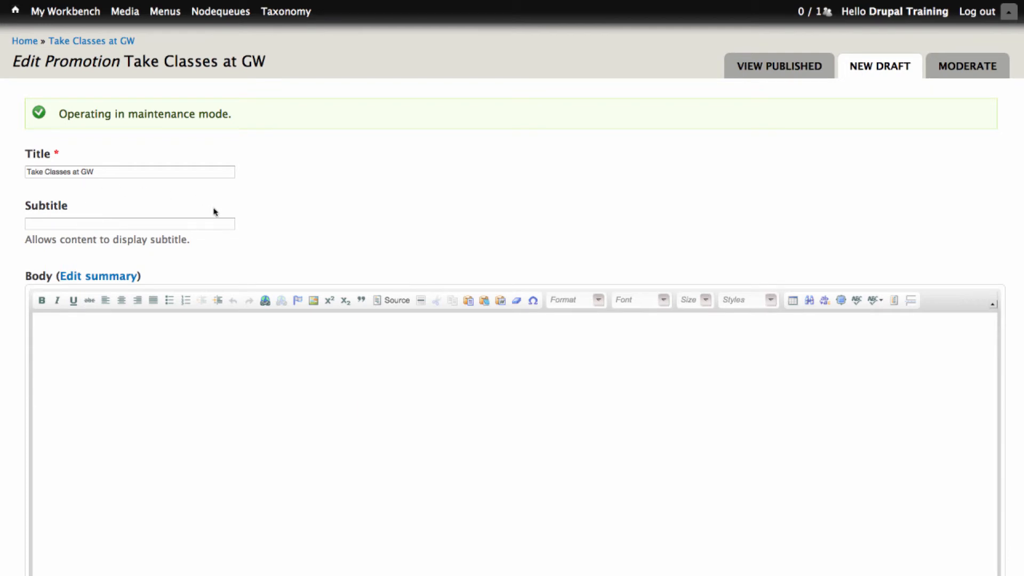
# In the Take Classes at GW promotion's edit form, set the site placement to Home.
pyautogui.scroll(-10, 169, 354)
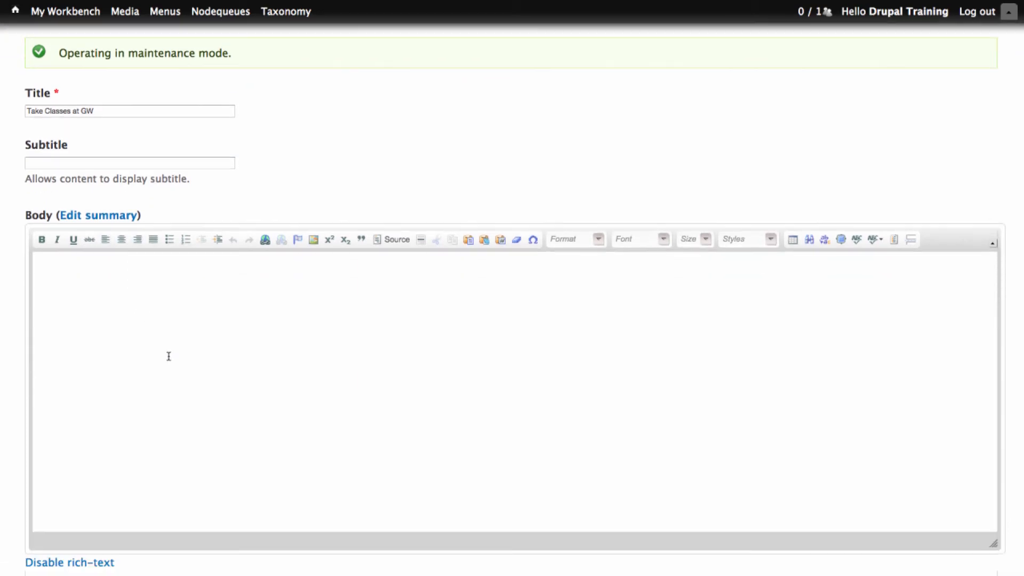
pyautogui.scroll(-10, 134, 361)
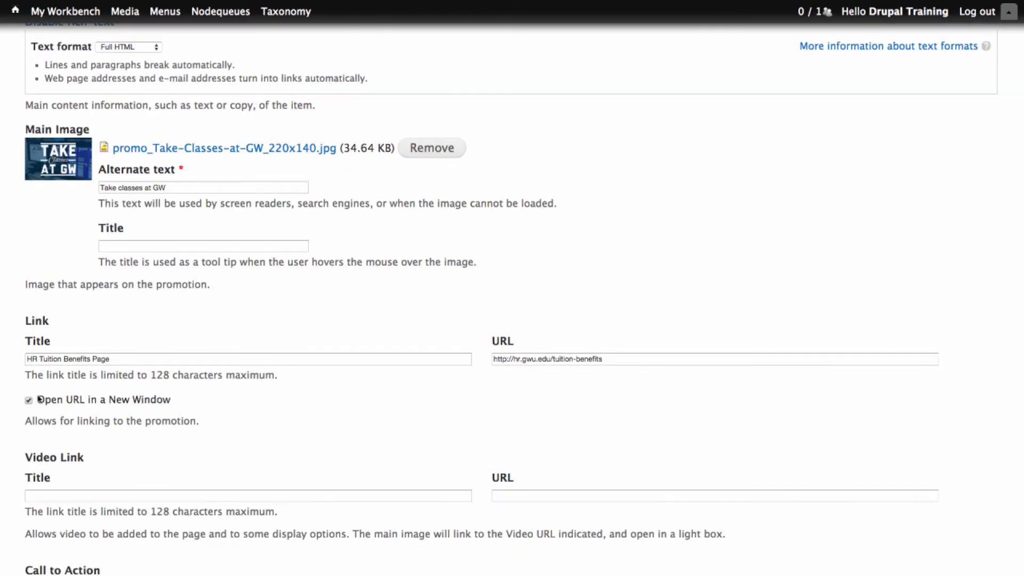
pyautogui.click(45, 401)
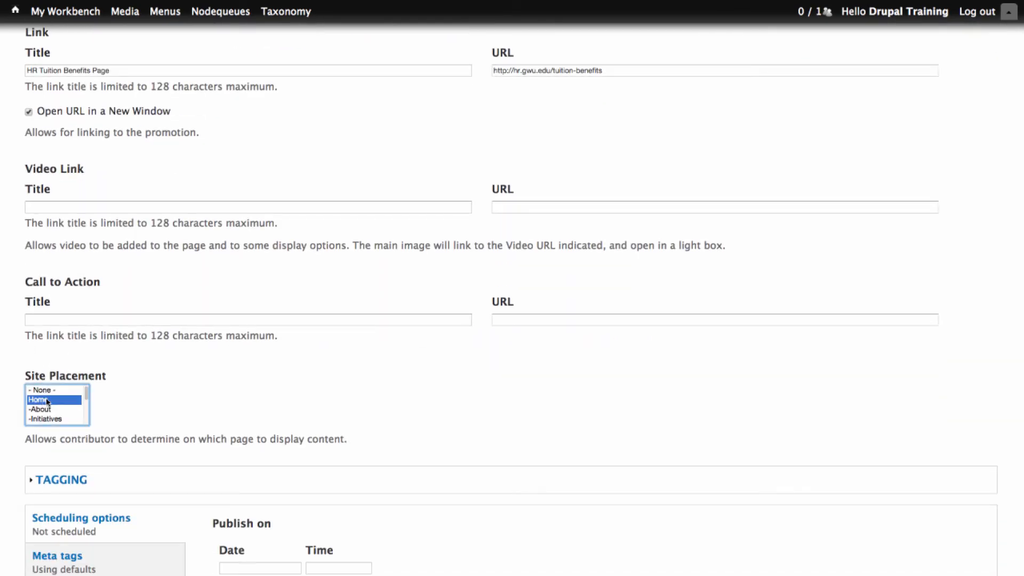
pyautogui.click(149, 407)
# Set the Take Classes at GW promotion's moderation state to Published and save it.
pyautogui.scroll(-5, 149, 409)
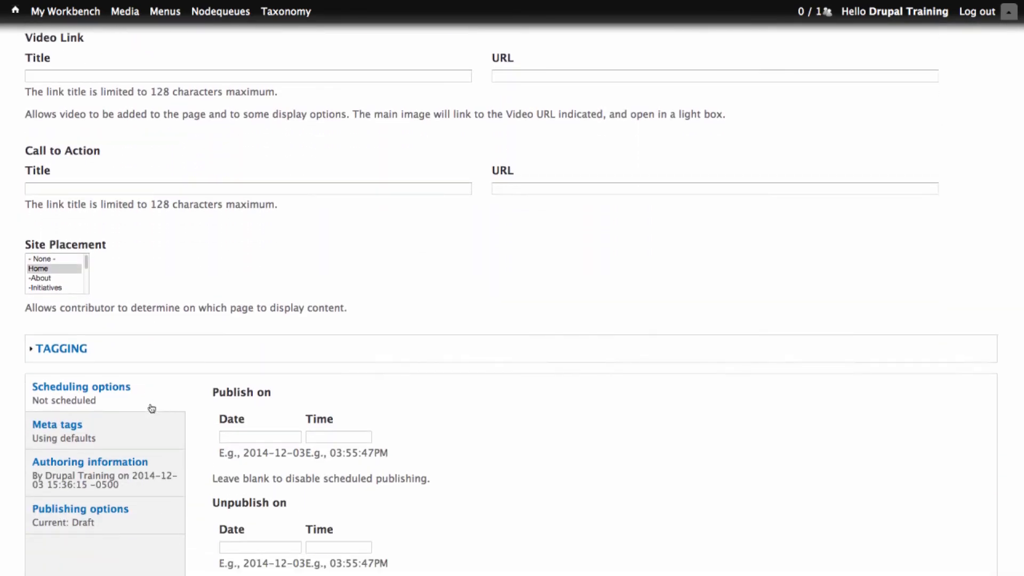
pyautogui.click(114, 398)
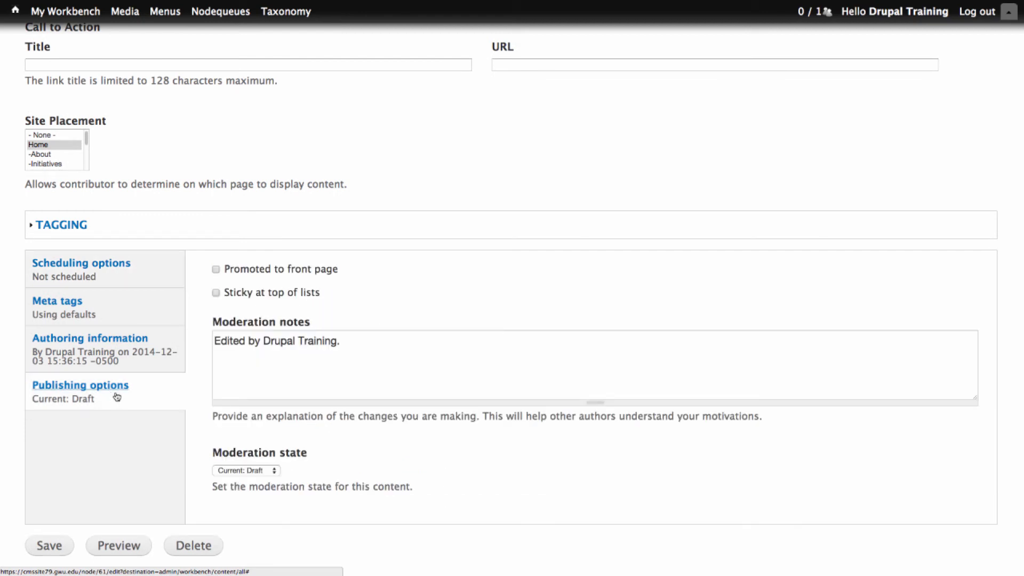
pyautogui.click(230, 471)
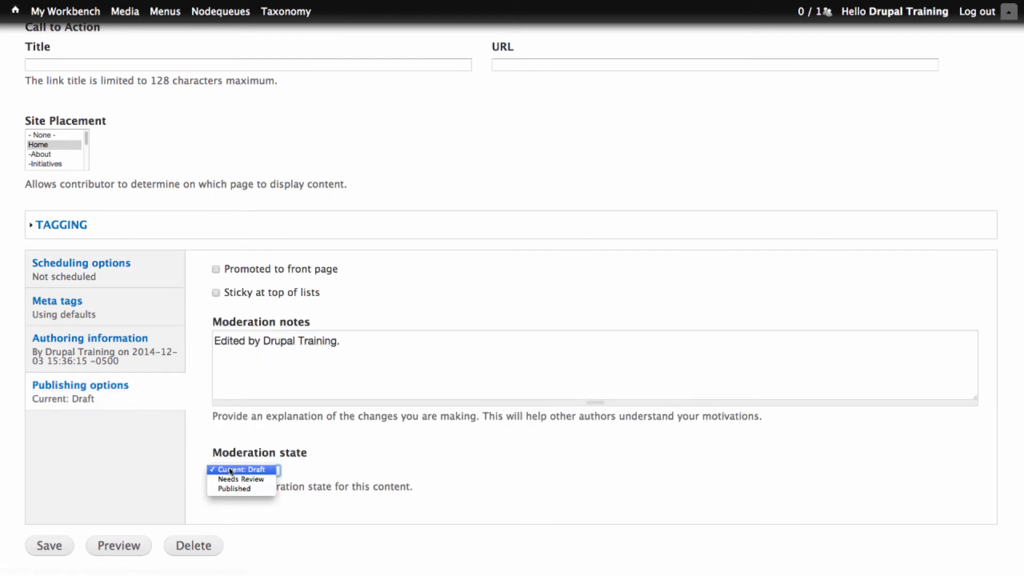
pyautogui.click(256, 488)
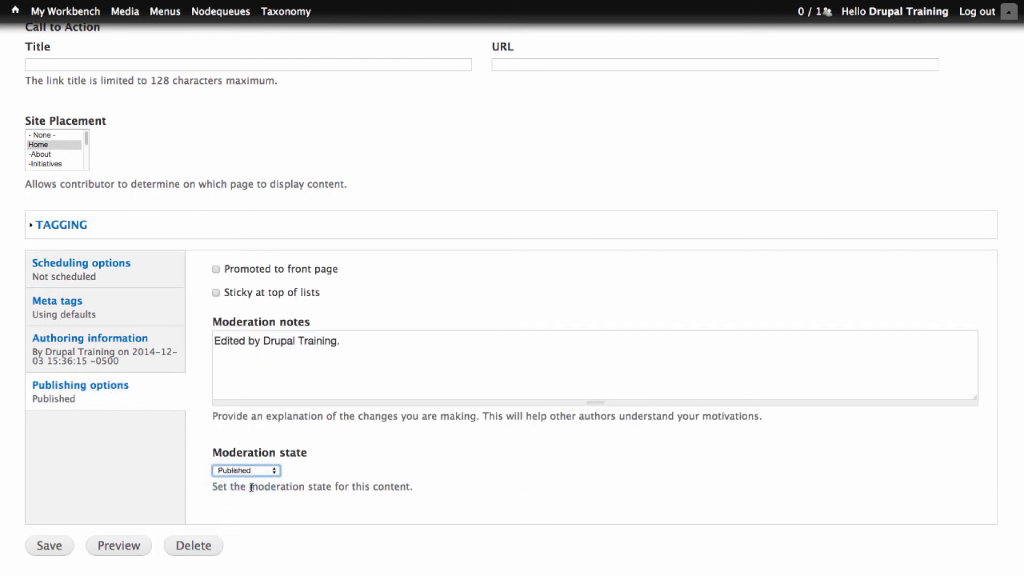
pyautogui.click(60, 545)
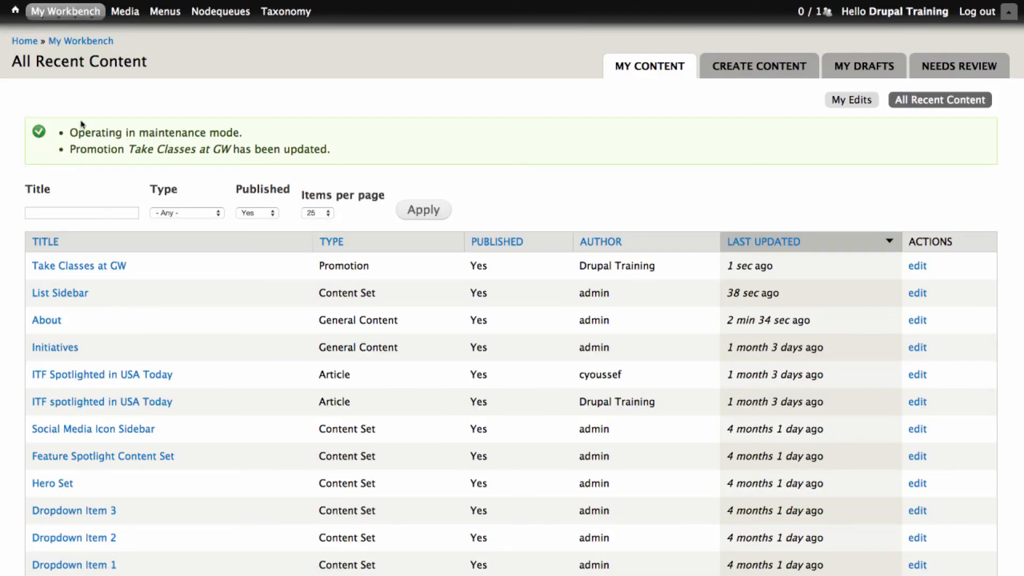
# Return to the site's home page and examine the content in its side columns.
pyautogui.click(25, 42)
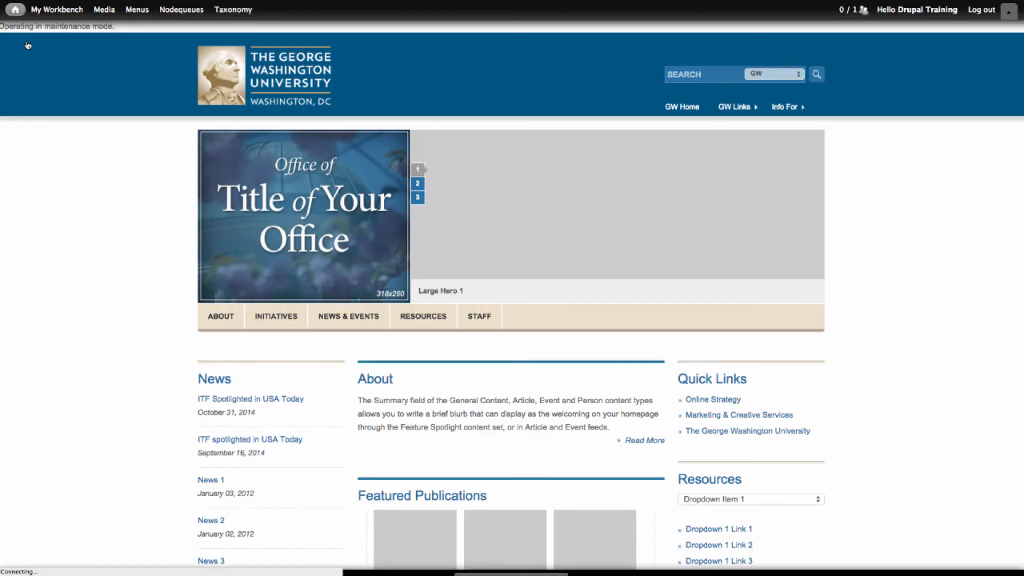
pyautogui.scroll(-5, 112, 196)
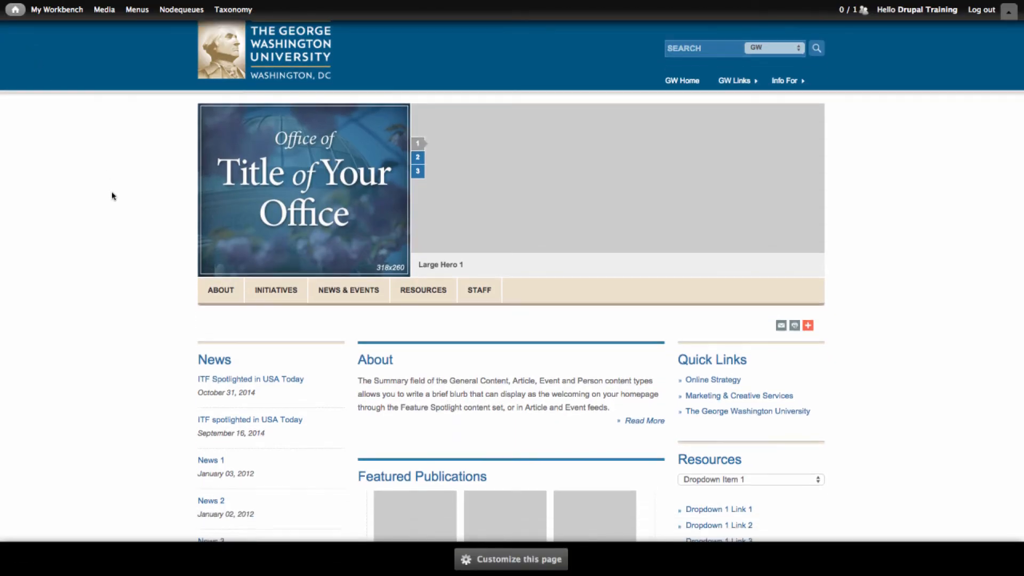